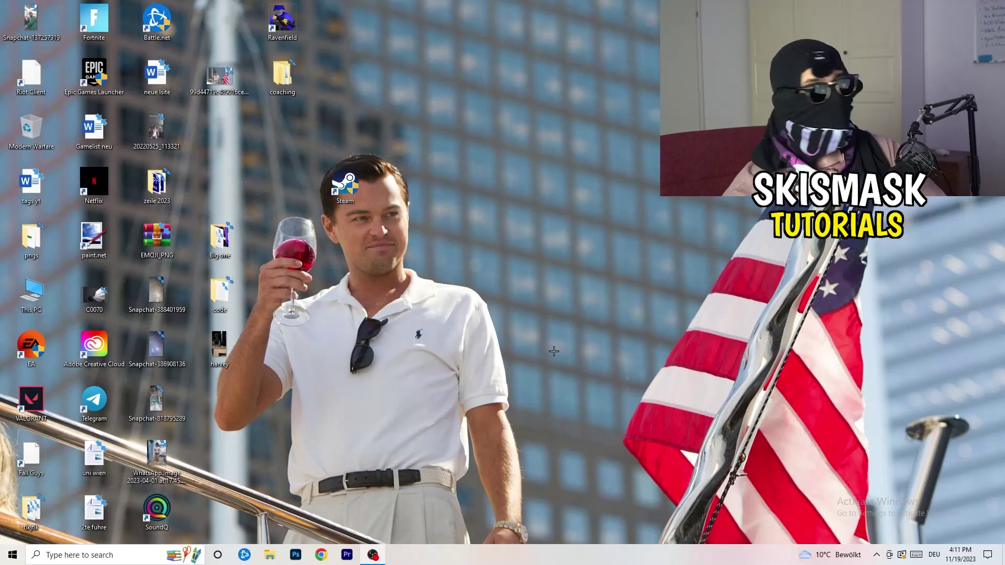
Step: Launch the NVIDIA Control Panel from the desktop's right-click menu
right_click(493, 233)
right_click(574, 169)
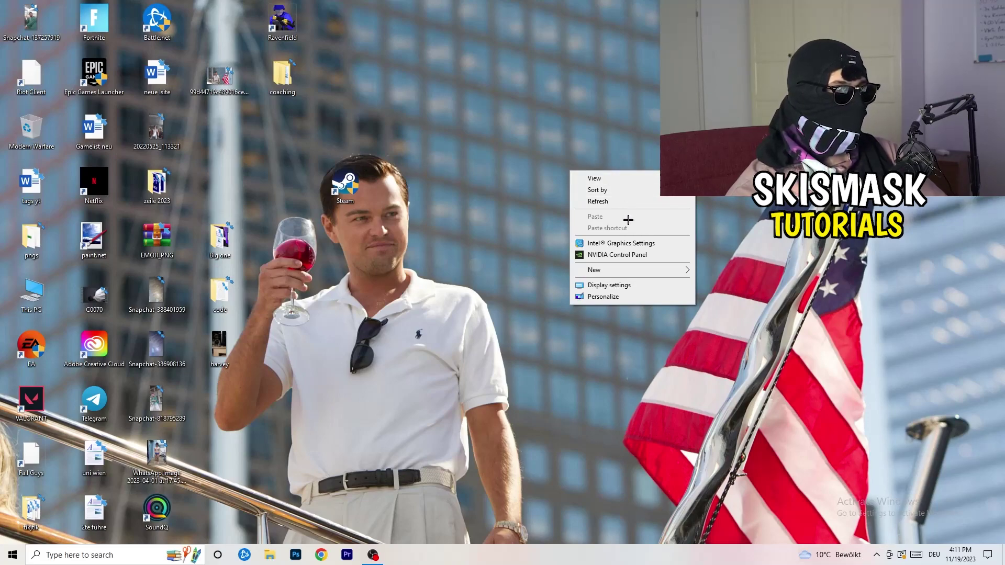
left_click(628, 254)
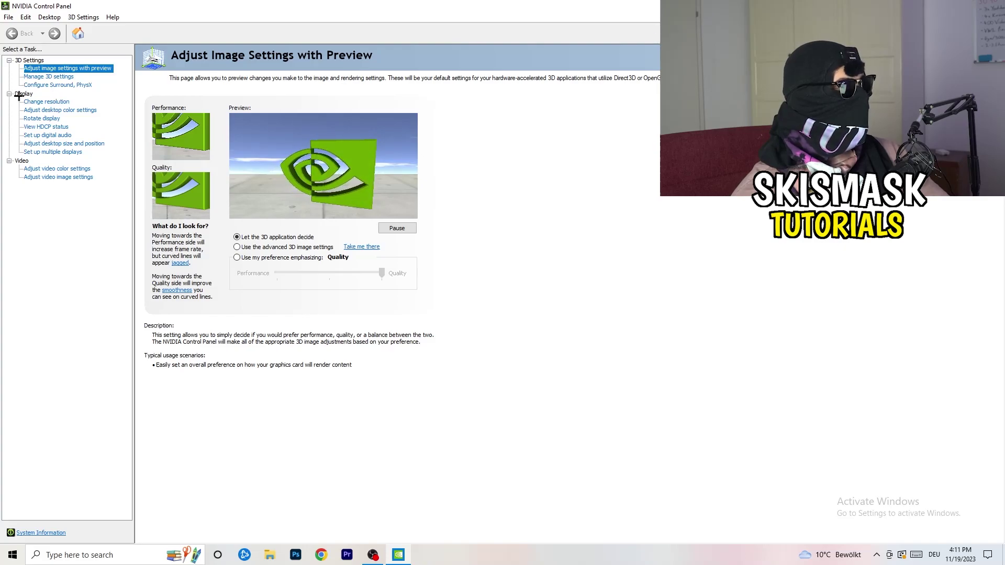
Step: Confirm the NVIDIA Change Resolution page shows 1920 × 1080 at 60Hz, then close the panel
left_click(44, 103)
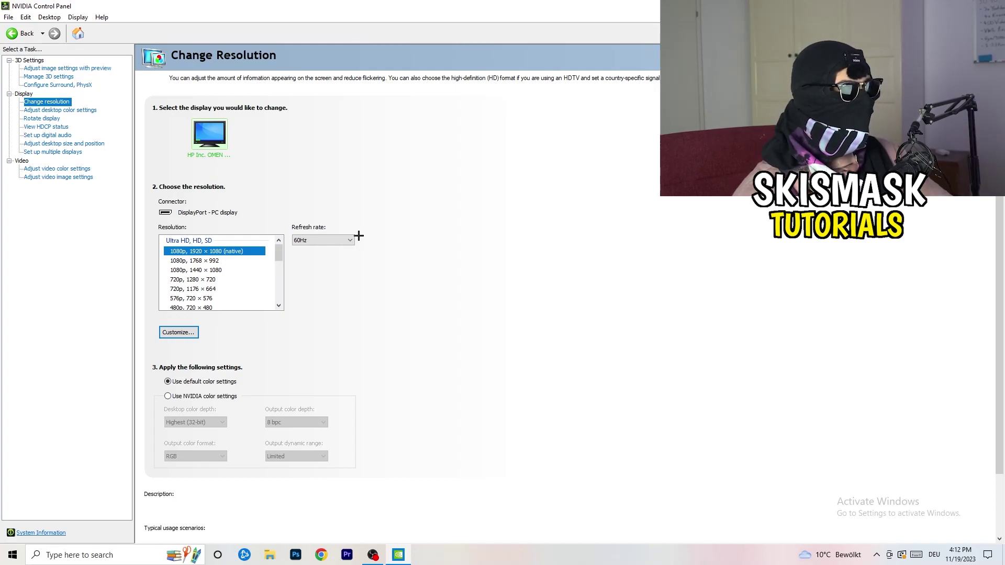
mouse_move(199, 270)
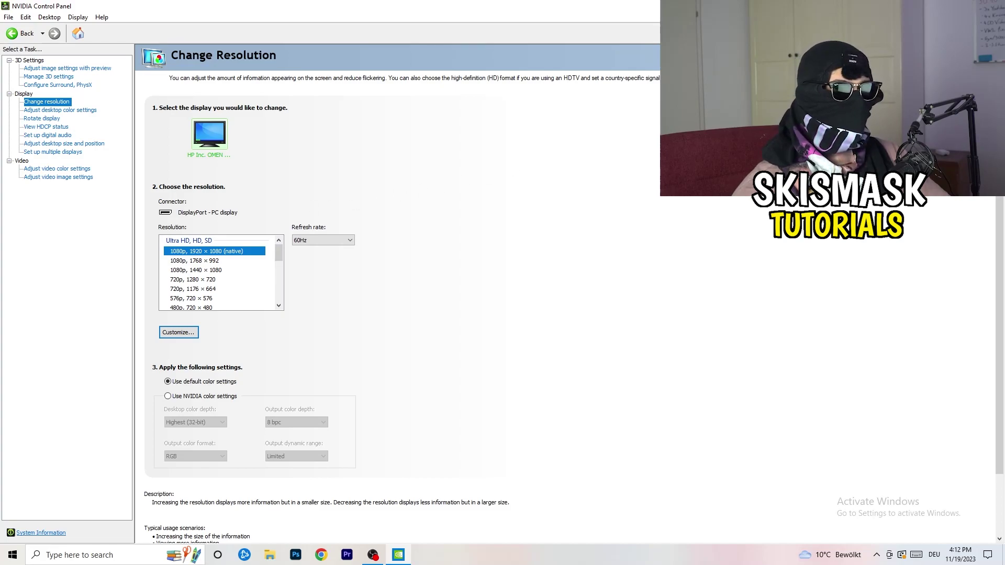
key("alt+F4")
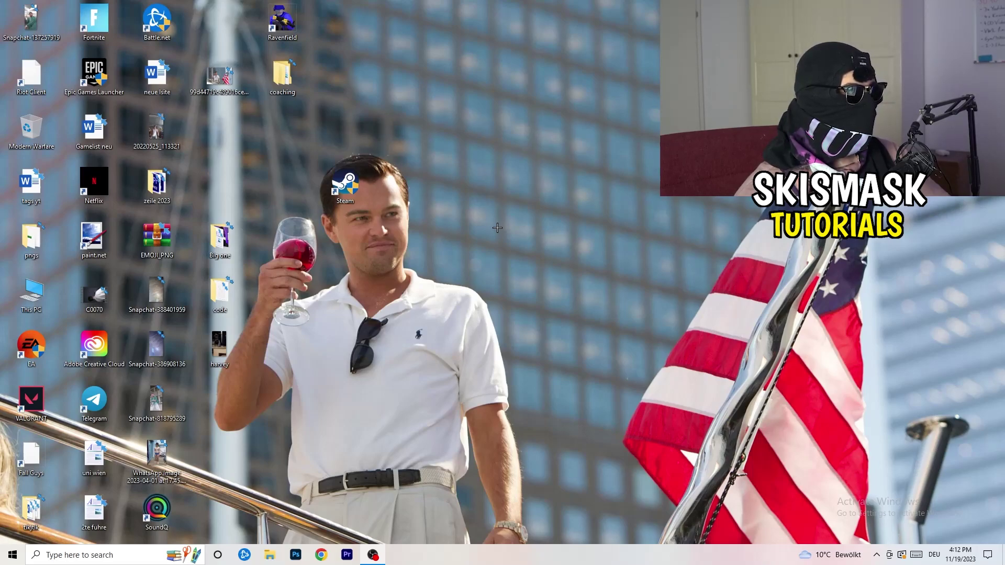
Step: Open Windows Settings from Start and go to the System Display page
left_click(11, 555)
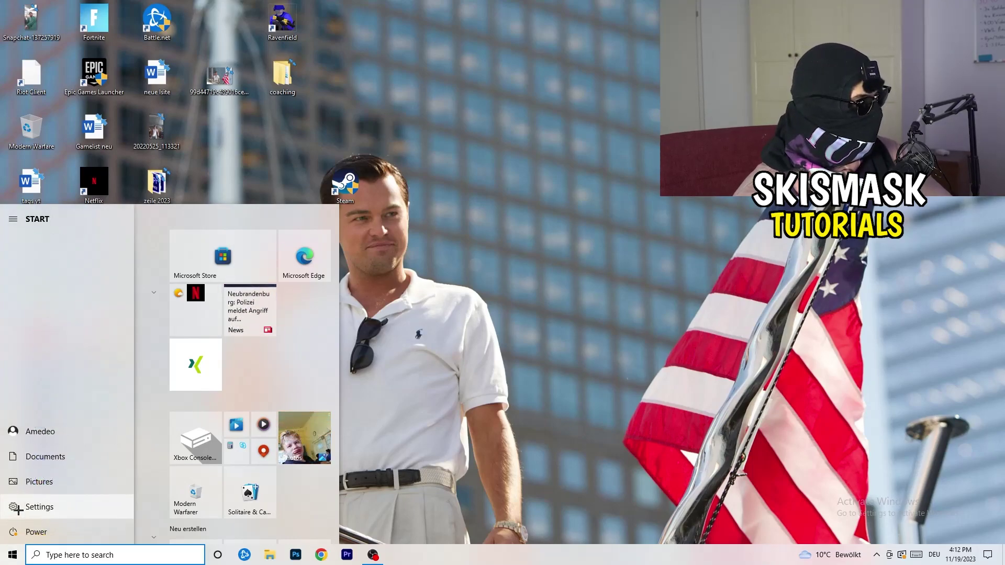
left_click(17, 507)
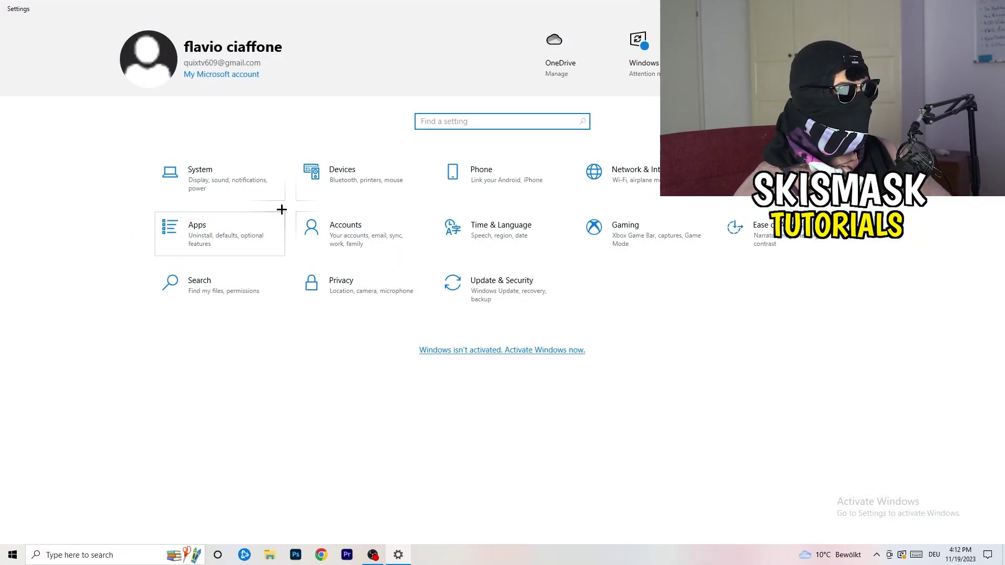
left_click(252, 184)
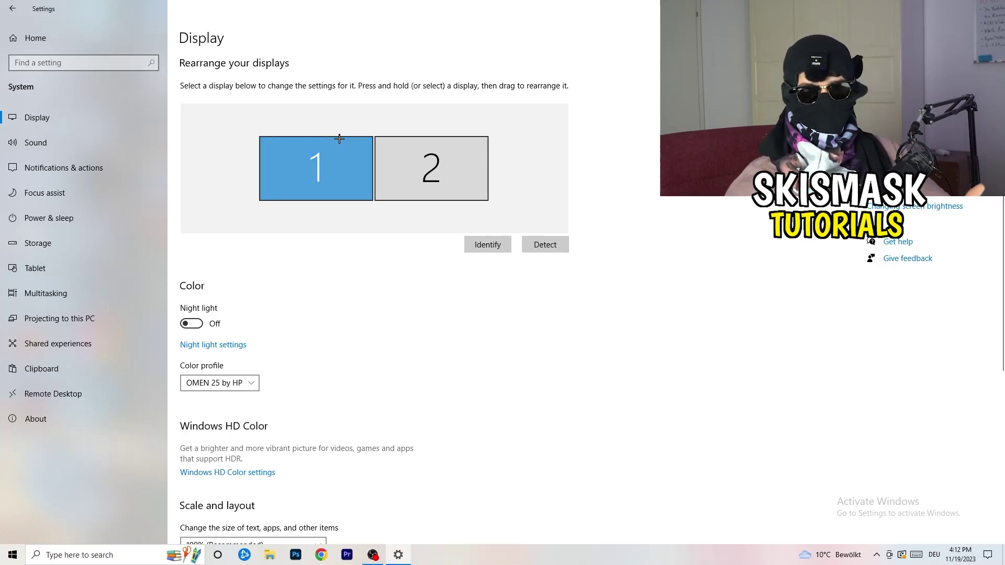
Step: Leave the Display scaling at 100% and the resolution at 1920 × 1080
scroll(329, 251, "down", 5)
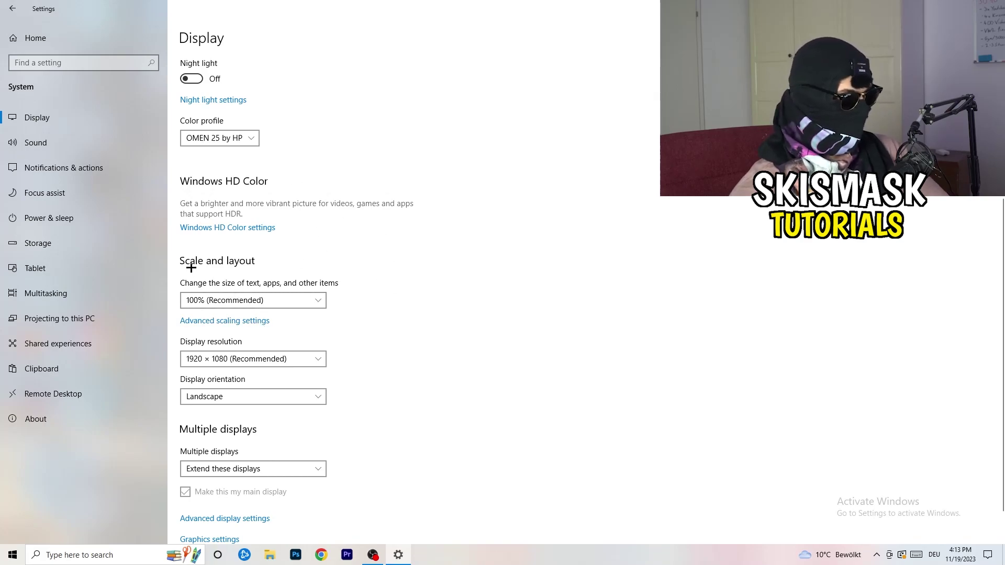
left_click(296, 304)
left_click(294, 304)
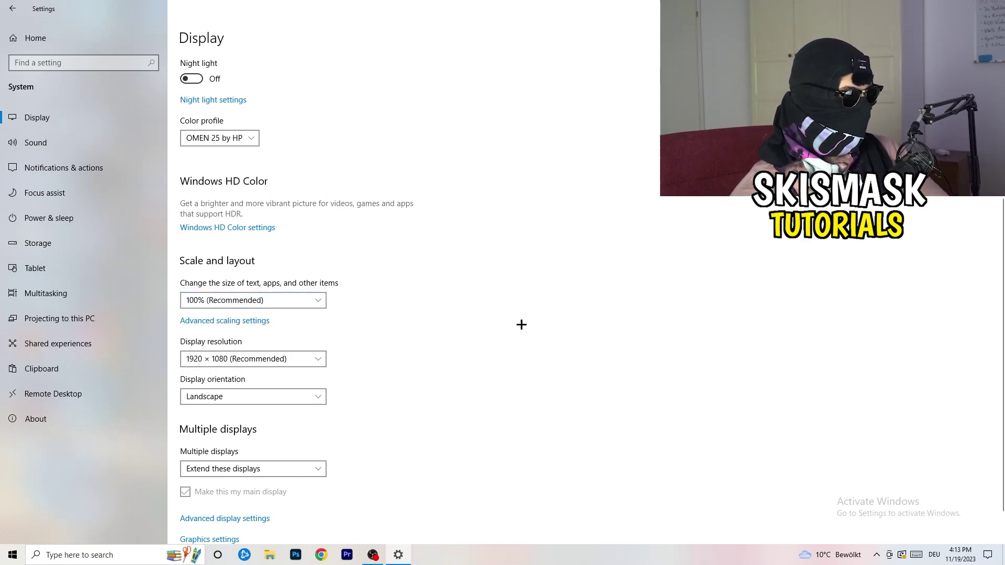
left_click(306, 305)
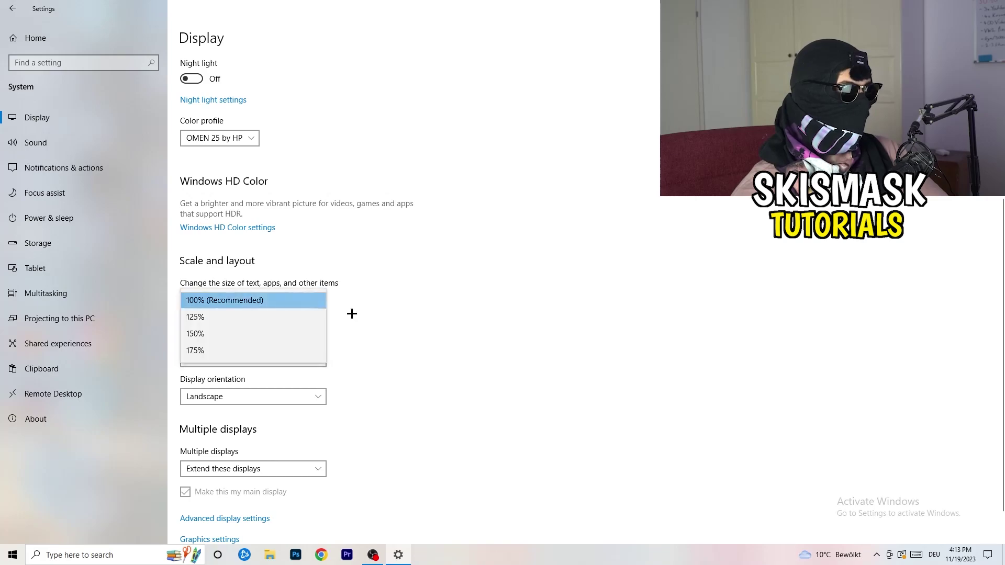
left_click(457, 324)
scroll(469, 314, "down", 1)
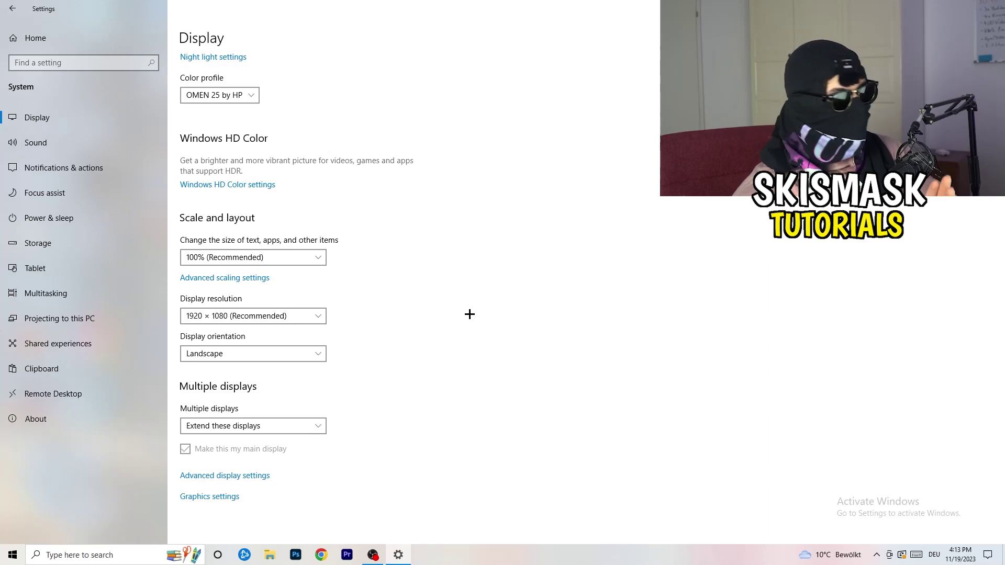
left_click(318, 316)
left_click(396, 297)
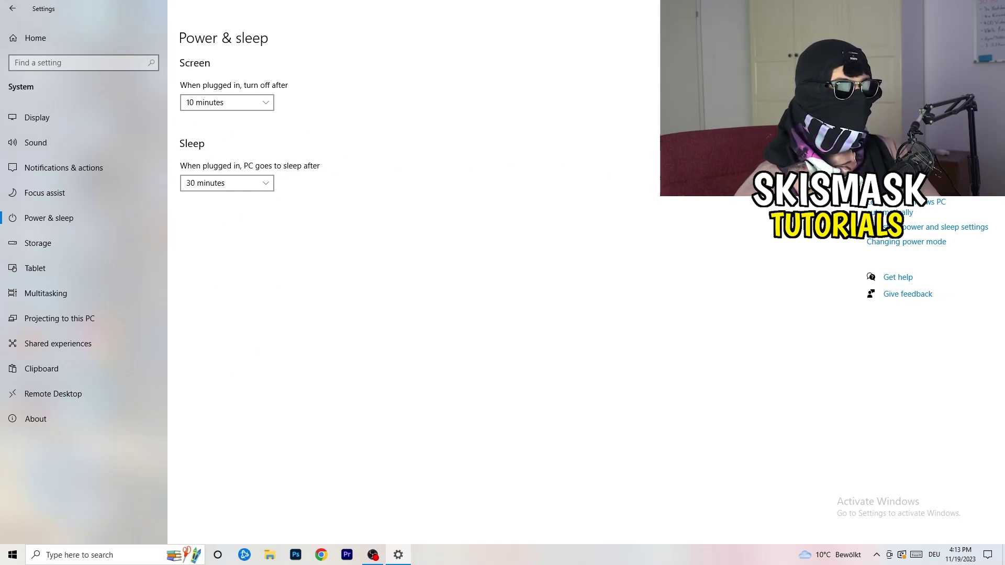
left_click(879, 226)
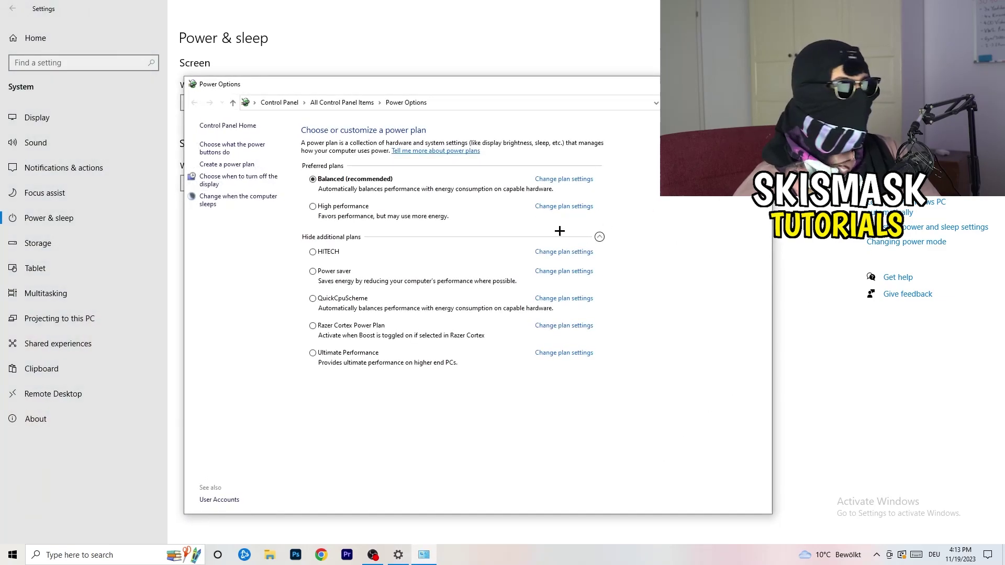
left_click(600, 237)
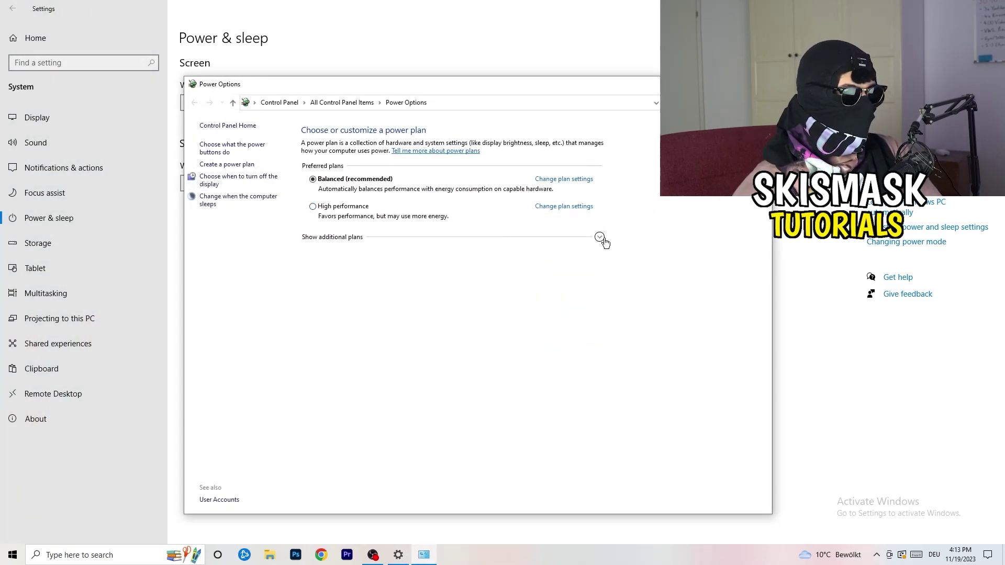
left_click(600, 238)
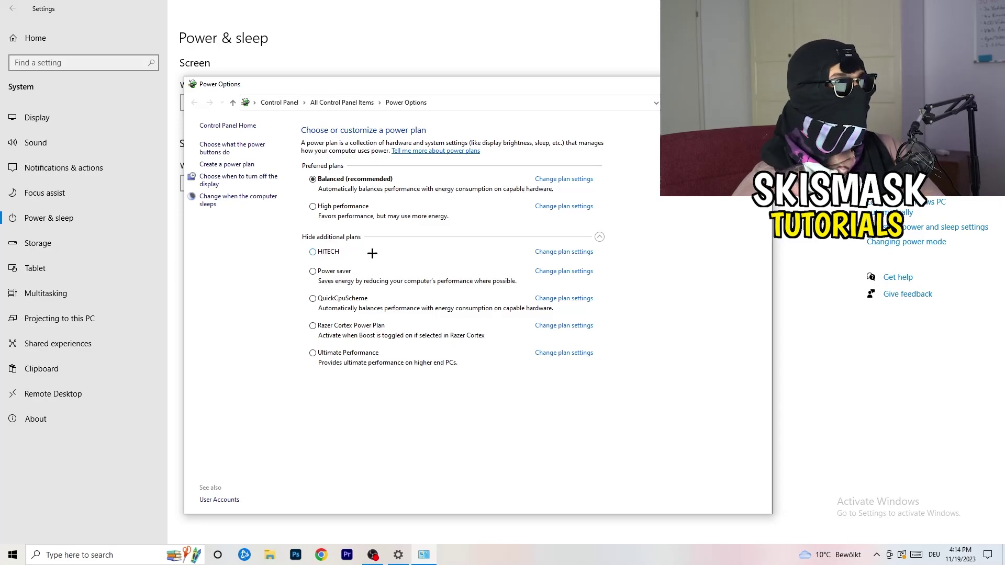
key("alt+F4")
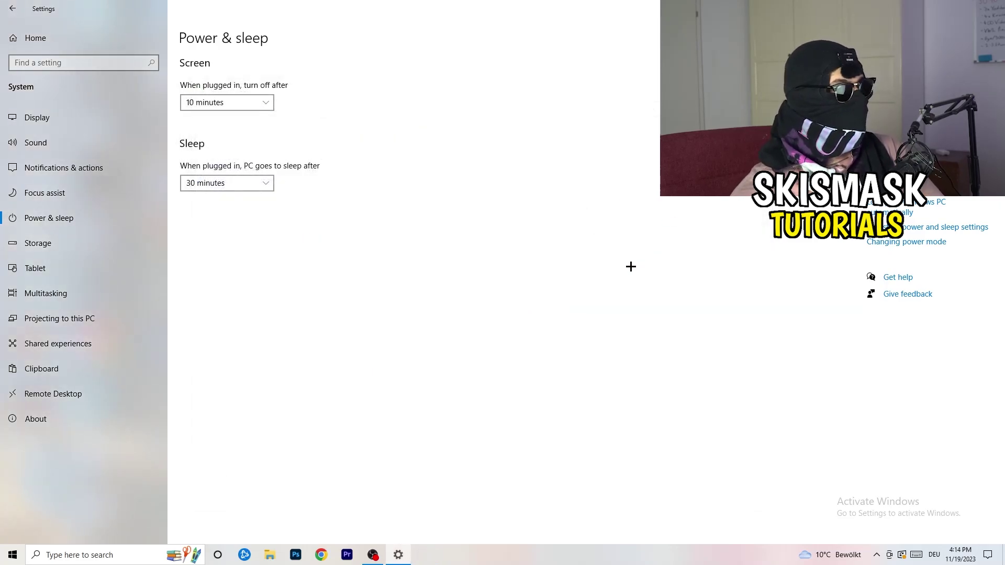
Step: Open the Storage Sense configuration and keep it running every week
left_click(102, 257)
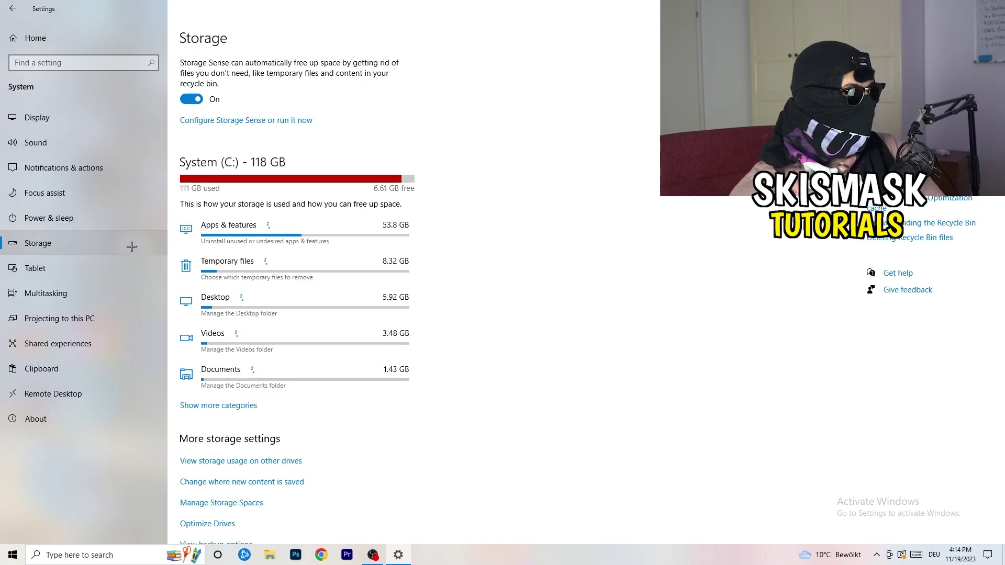
left_click(237, 123)
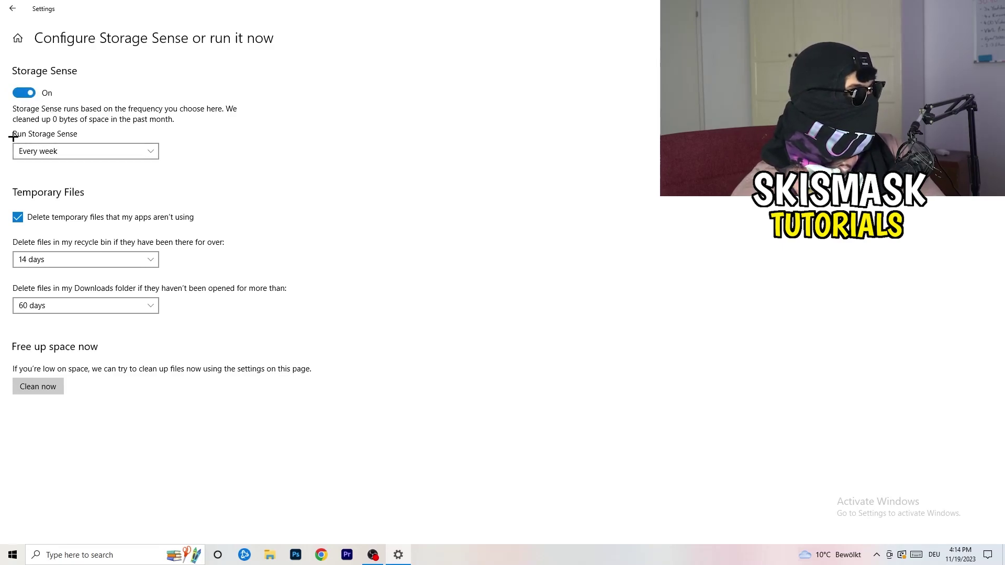
left_click(80, 151)
left_click(81, 151)
left_click(71, 150)
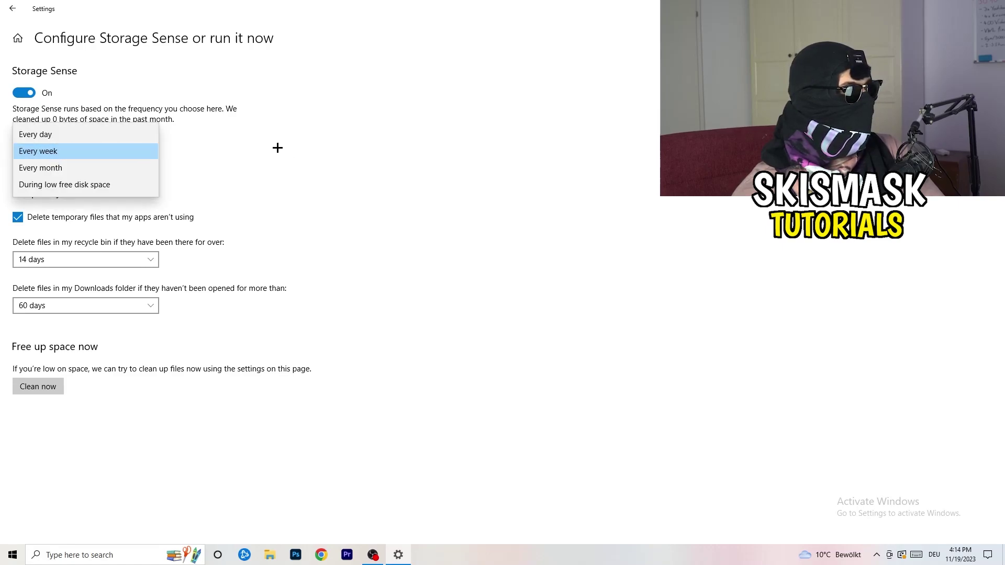
left_click(278, 148)
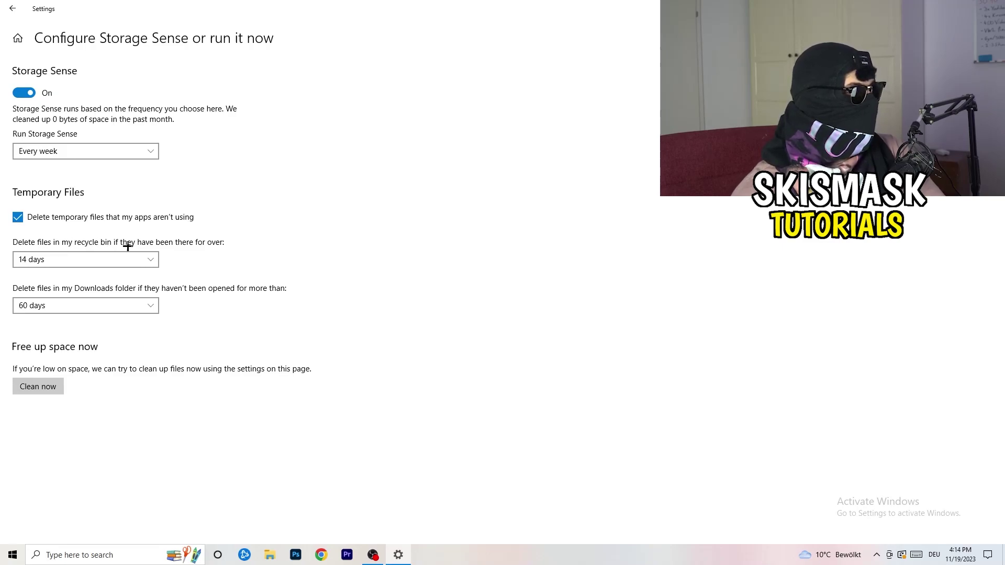
Step: Keep Recycle Bin cleanup at 14 days and Downloads cleanup at 60 days, then return home
left_click(109, 256)
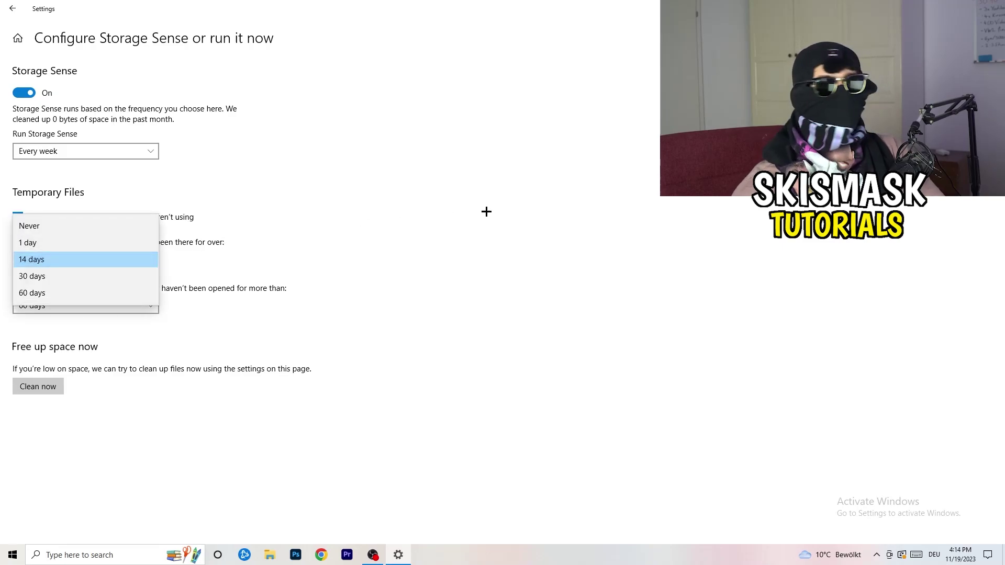
left_click(497, 209)
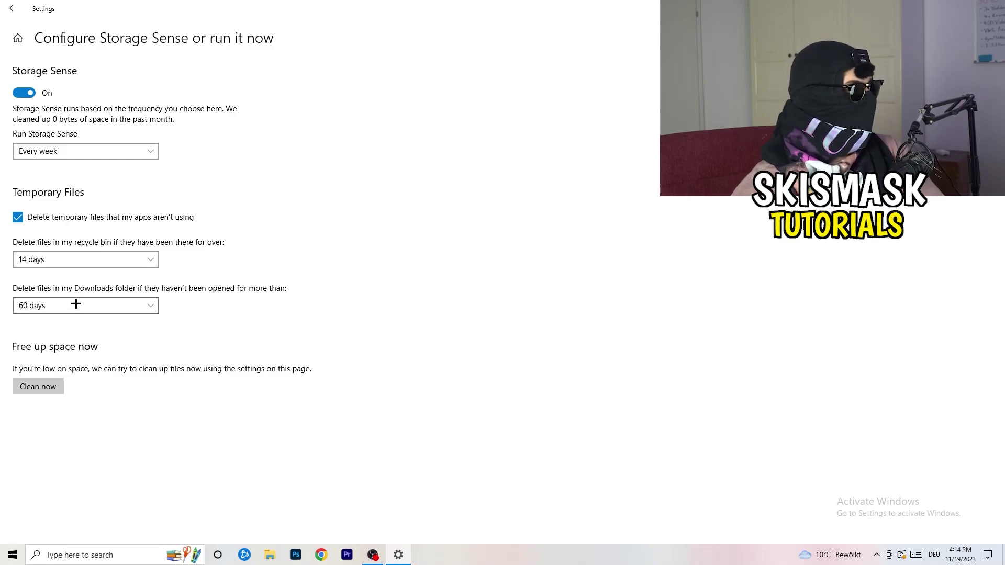
left_click(135, 305)
left_click(477, 235)
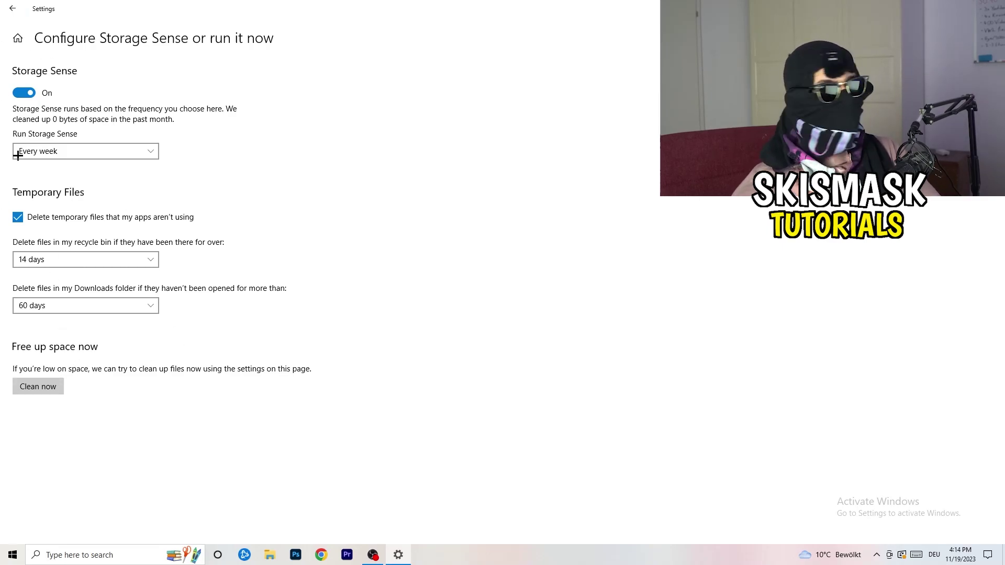
key("alt+Left")
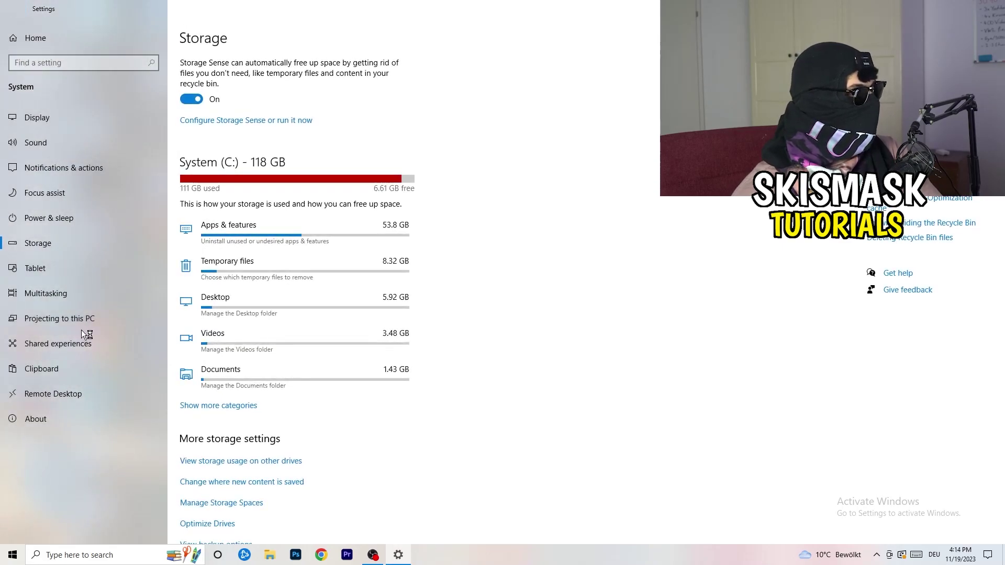
key("alt+Left")
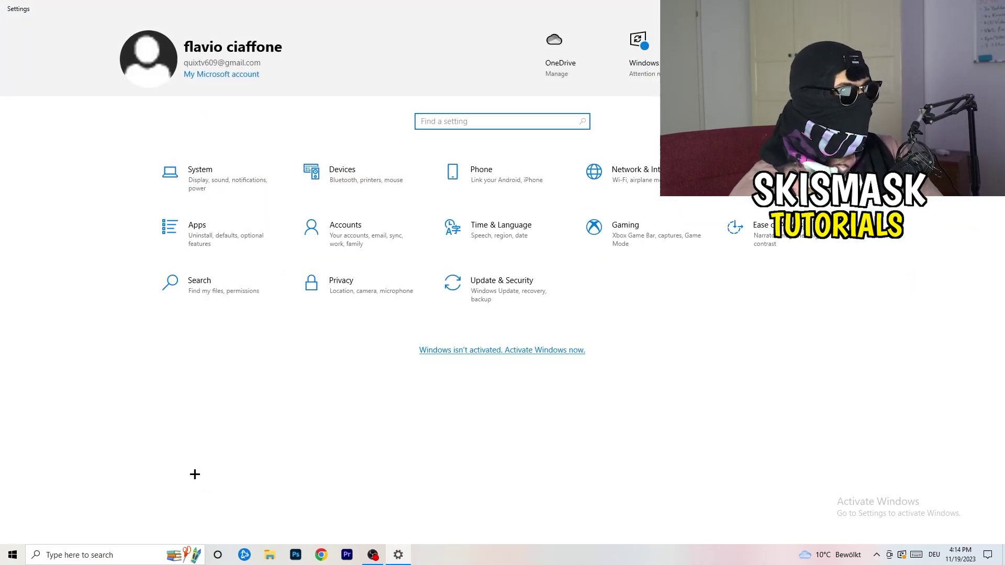
Step: In Gaming settings, verify Xbox Game Bar is Off and go to the Captures page
left_click(628, 233)
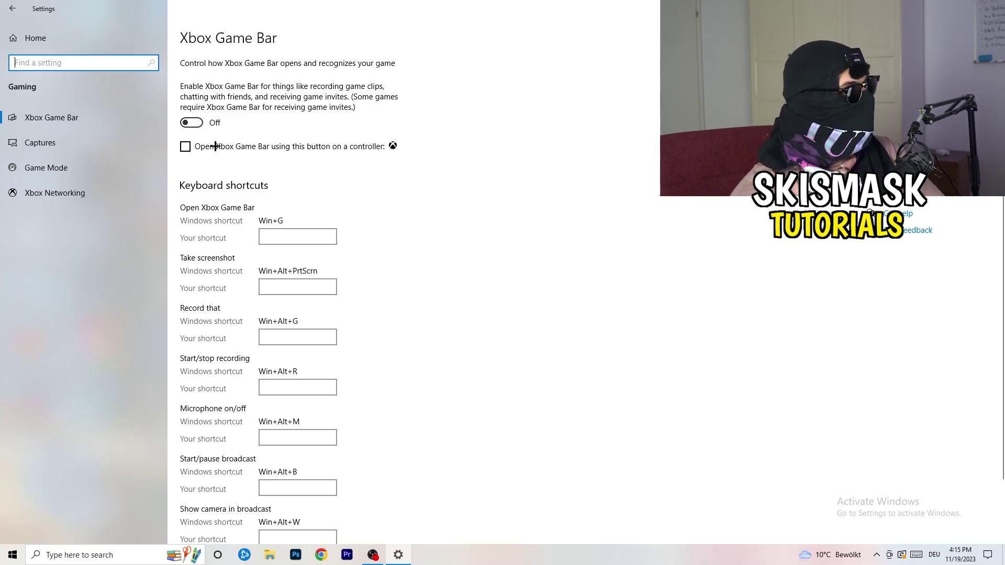
left_click(108, 149)
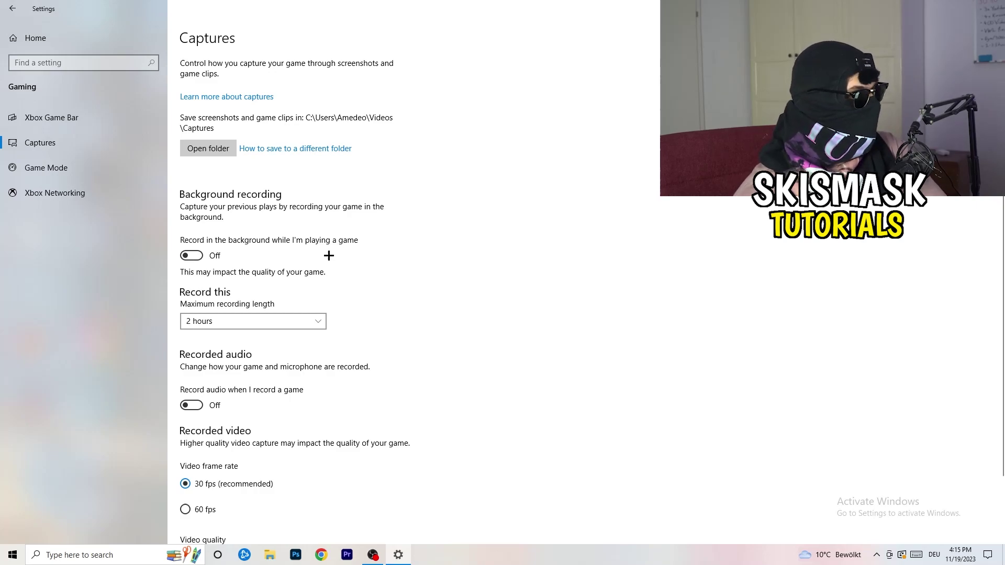
Step: Review the Captures options, confirm Game Mode is On, and close Settings
scroll(325, 255, "down", 2)
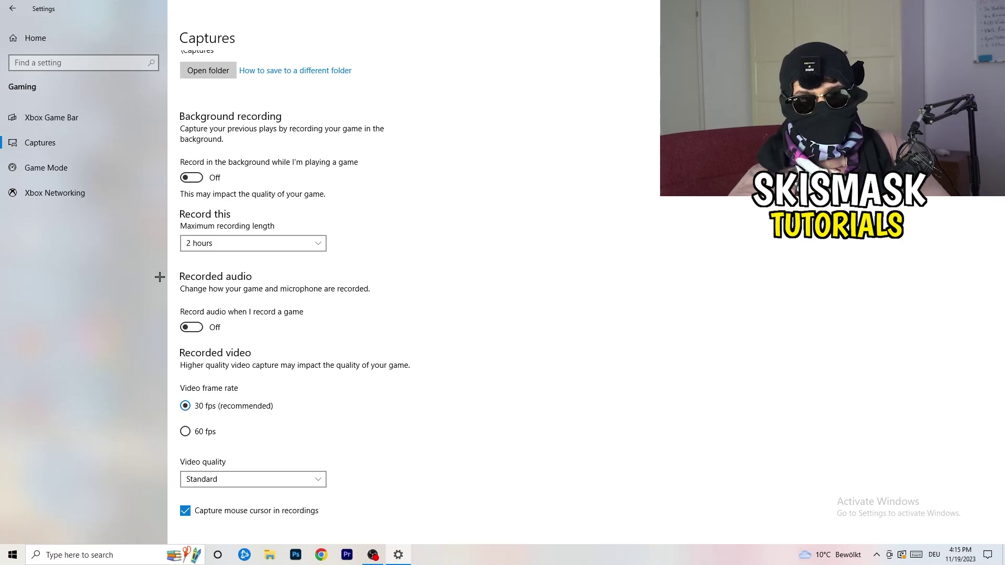
left_click(91, 174)
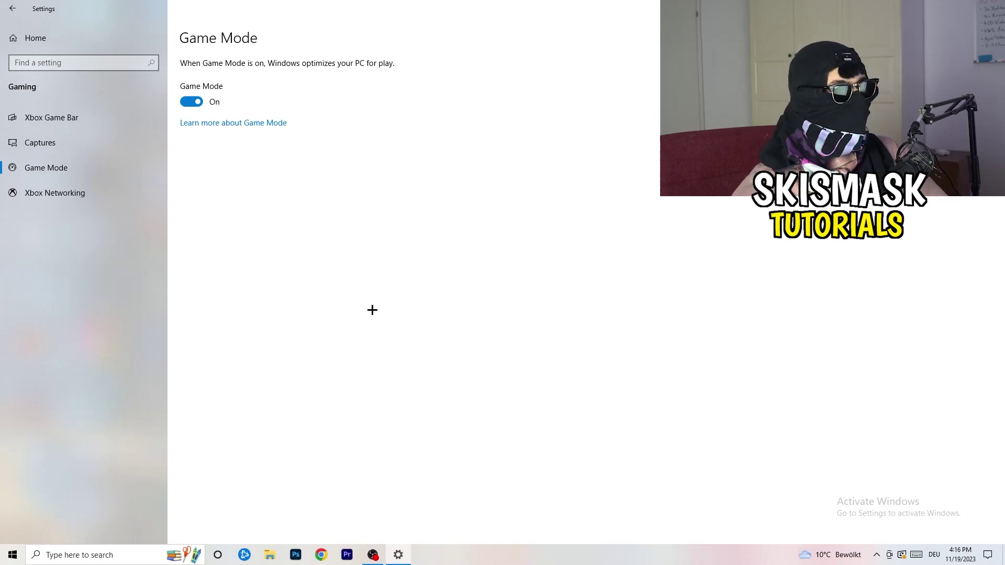
left_click(993, 8)
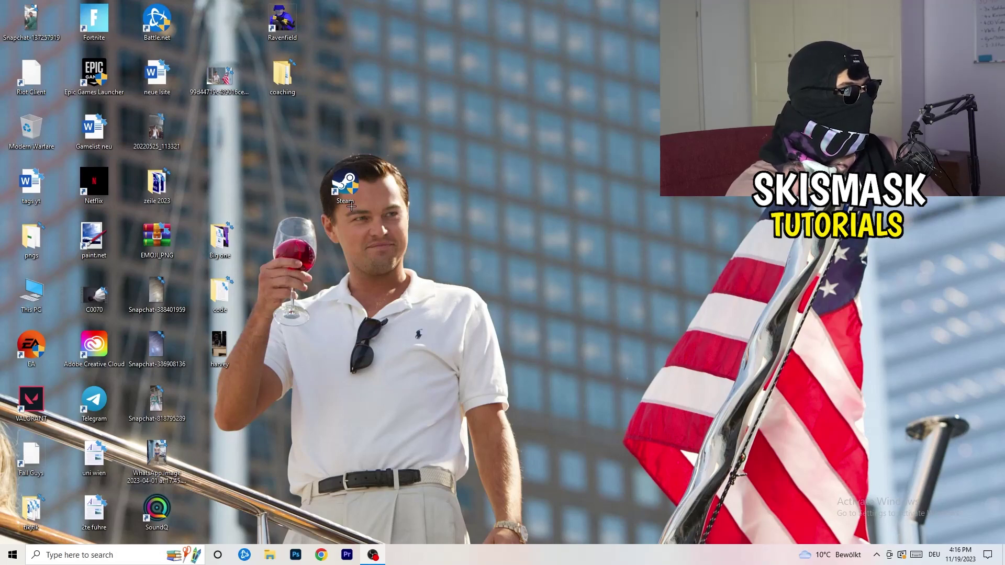
Step: Set the Steam shortcut to Windows 8 compatibility mode with Run as administrator and confirm with OK
left_click_drag(347, 203, 470, 183)
key("shift+F10")
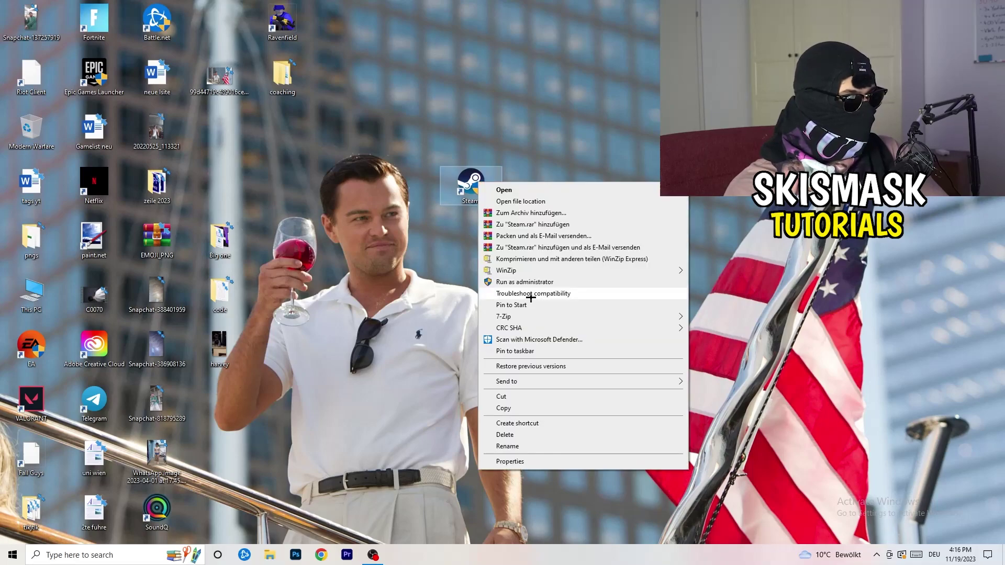
left_click(538, 461)
left_click_drag(545, 191, 352, 89)
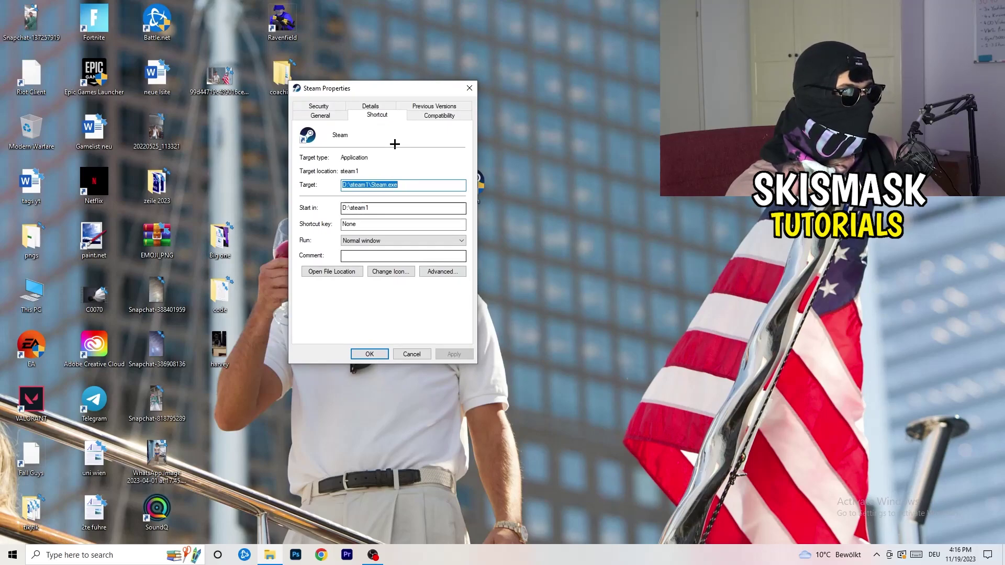
left_click(432, 116)
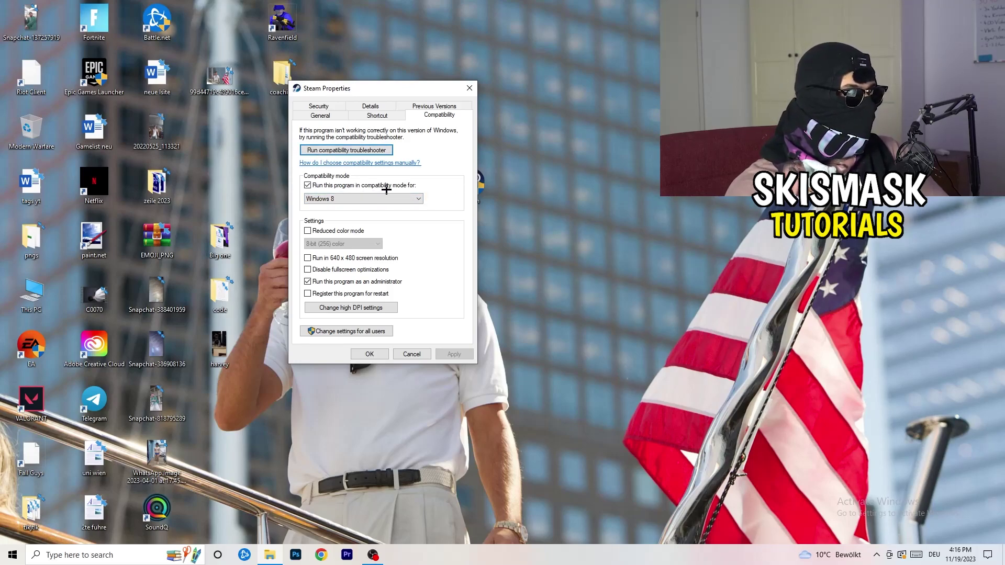
left_click(403, 198)
left_click(464, 191)
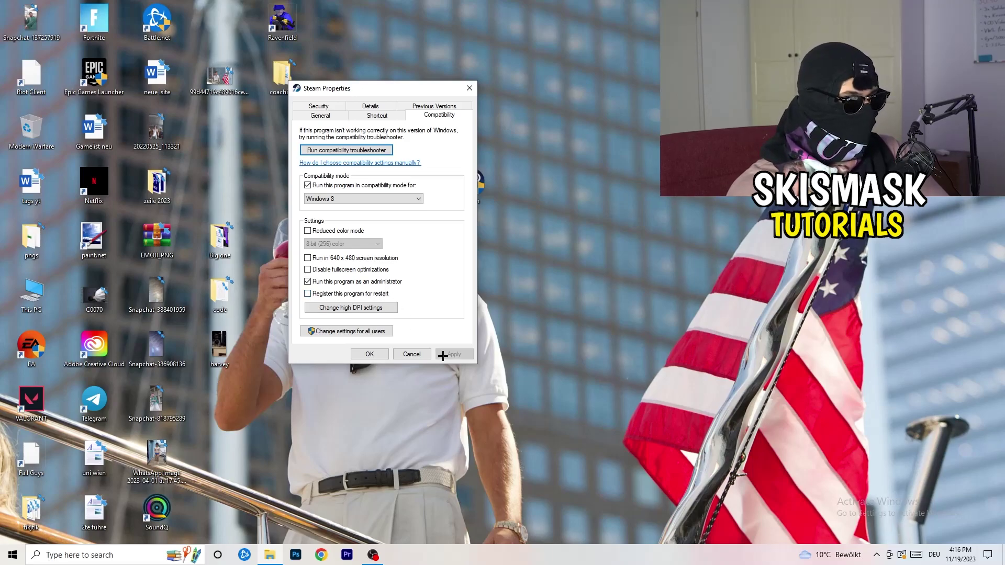
left_click(370, 354)
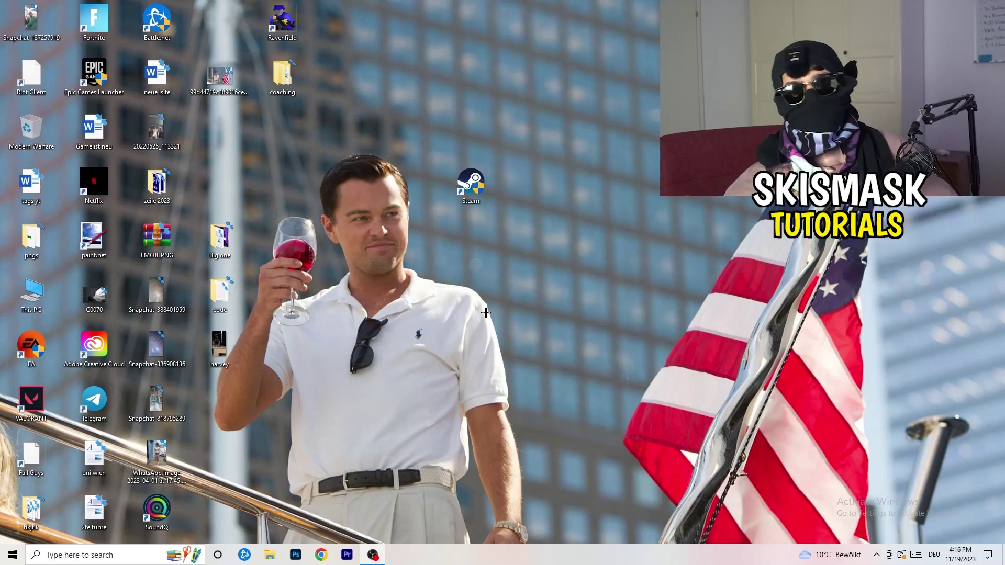
Step: Recheck the Steam shortcut's Compatibility settings, then move the icon beside the other desktop shortcuts
left_click_drag(470, 180, 530, 193)
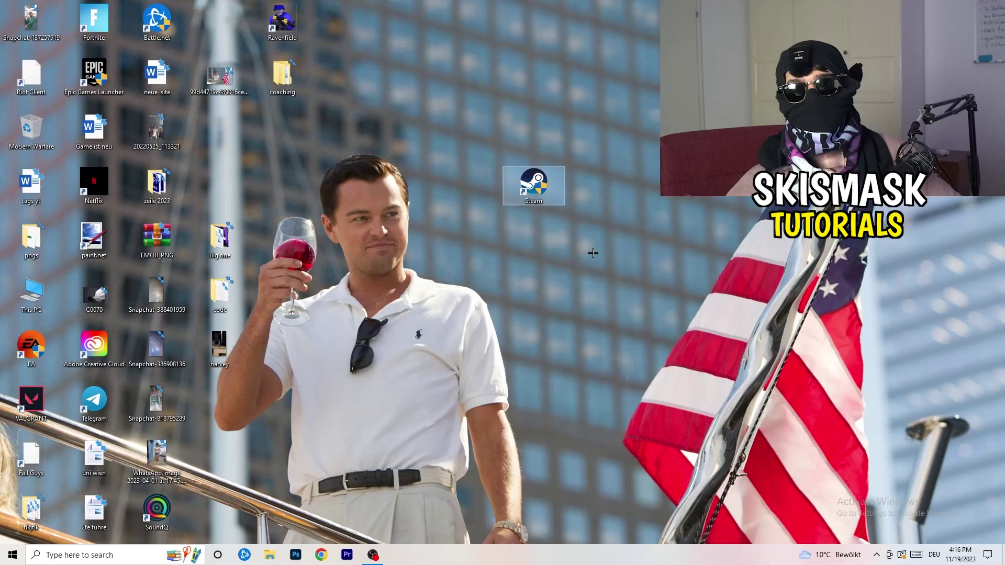
left_click(417, 236)
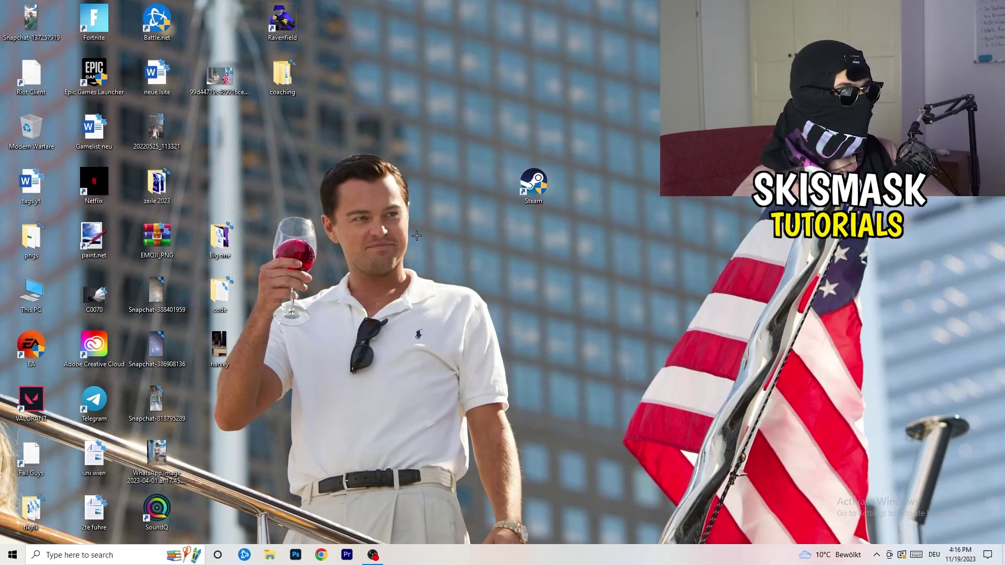
left_click_drag(533, 182, 457, 197)
right_click(468, 182)
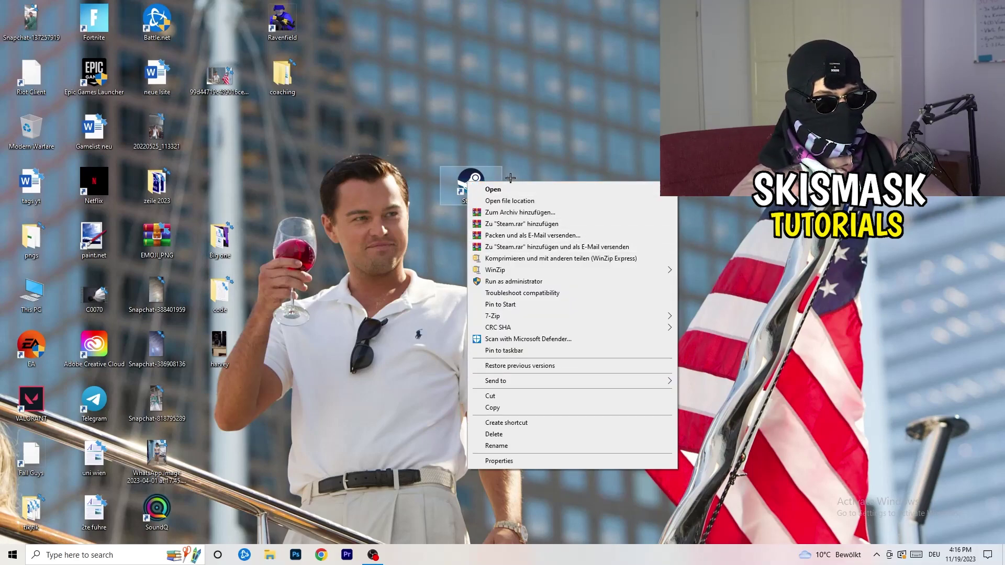
left_click(544, 461)
left_click(622, 215)
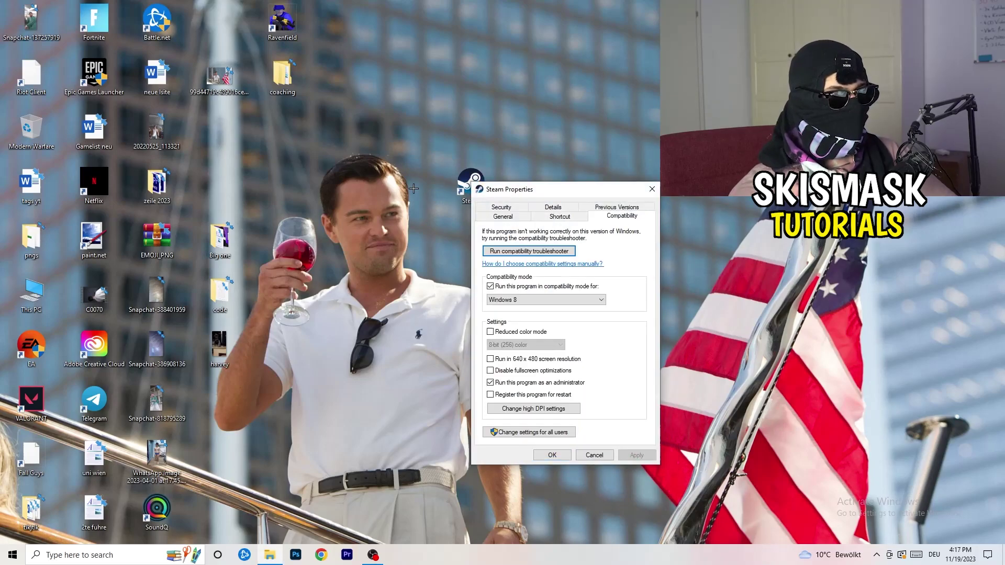
left_click(652, 189)
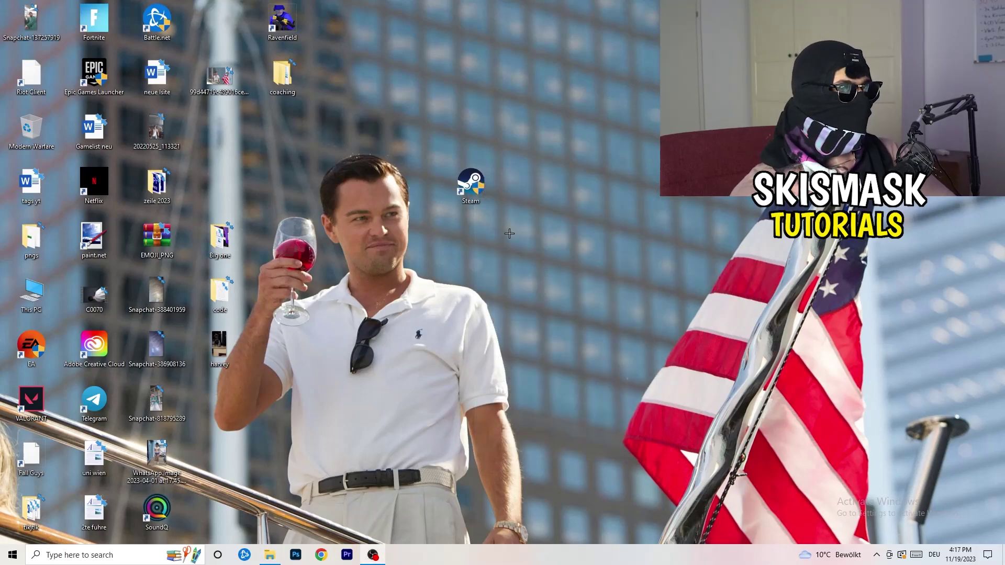
left_click_drag(470, 183, 220, 129)
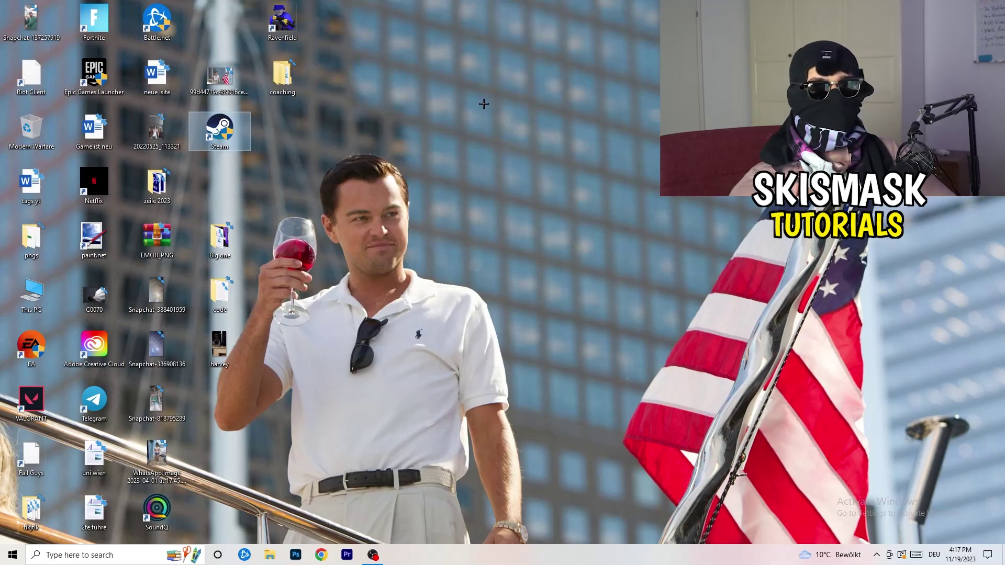
left_click_drag(528, 560, 477, 560)
Step: Open Task Manager from the taskbar, maximize it, and show the Details tab
right_click(477, 561)
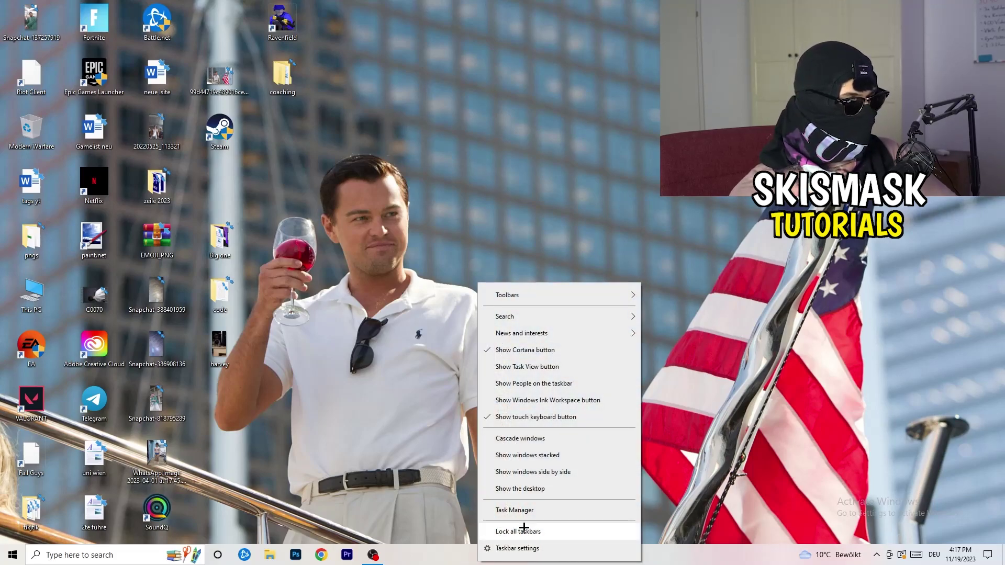
left_click(525, 509)
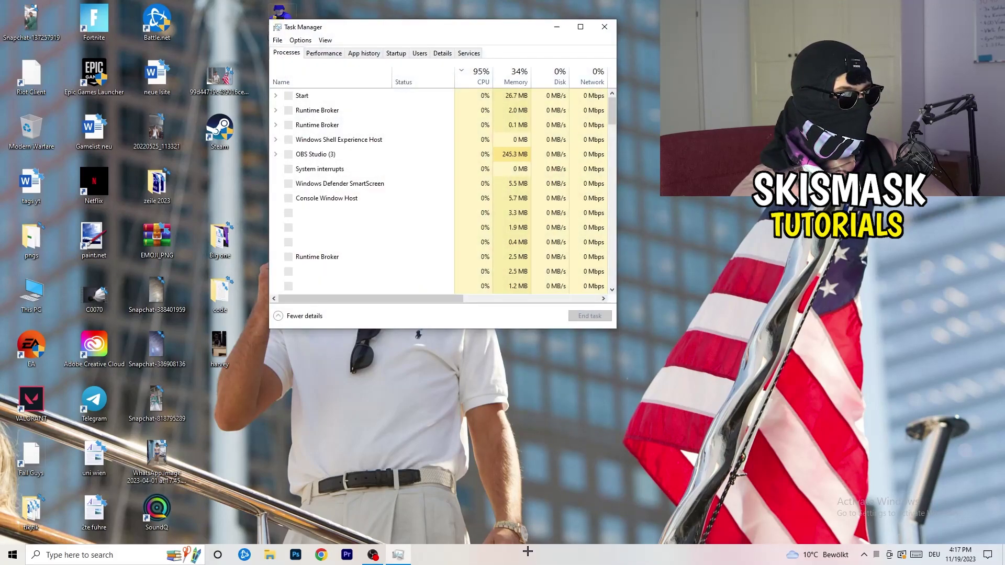
left_click(581, 25)
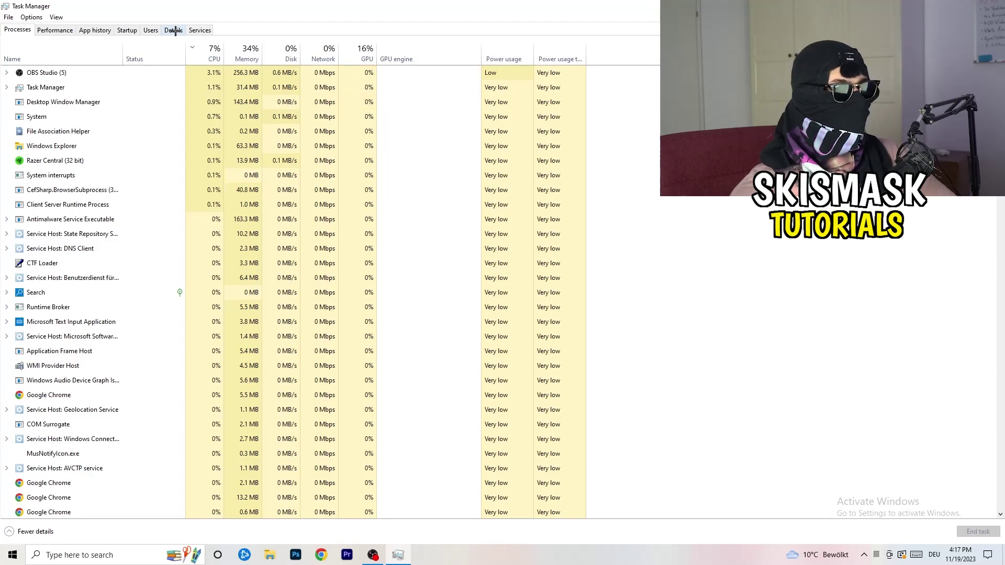
left_click(174, 31)
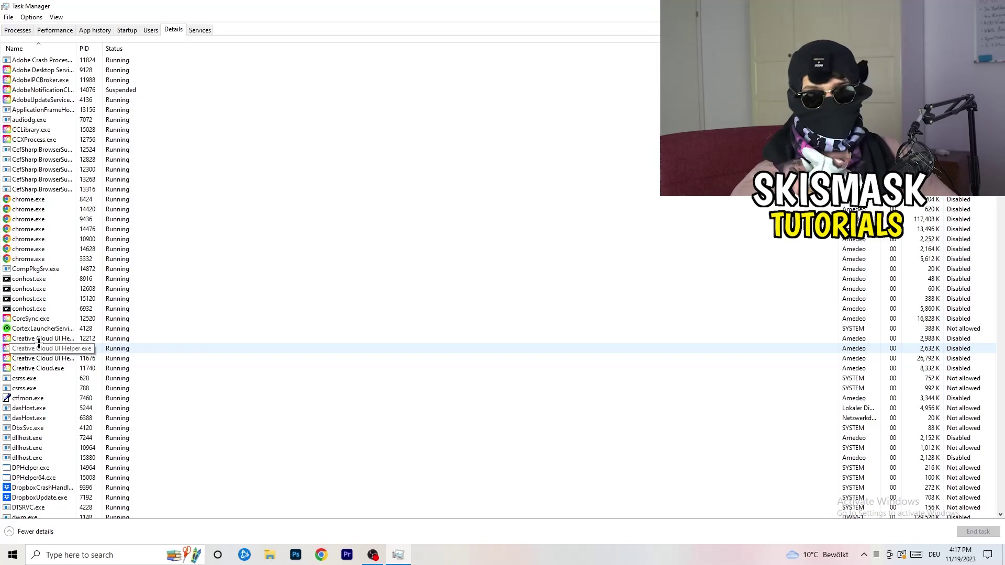
Step: Check Set priority for the Creative Cloud UI Helper process, then view the startup apps list
right_click(40, 340)
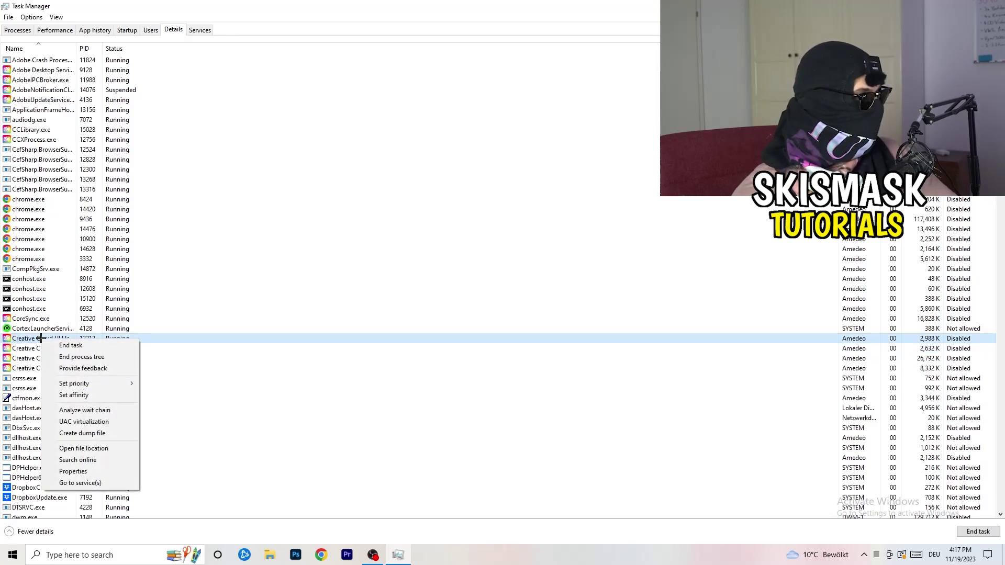
mouse_move(93, 381)
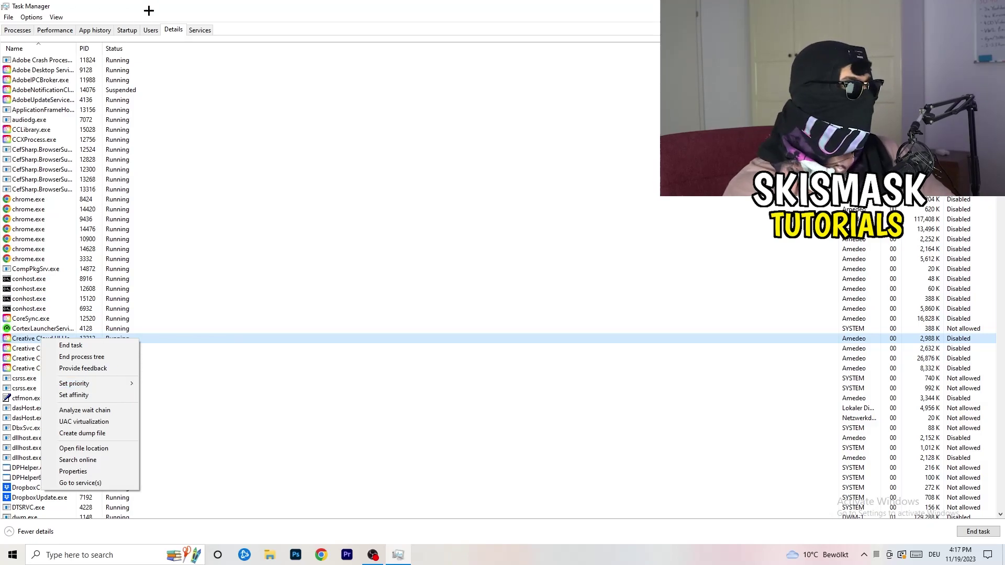
left_click(126, 29)
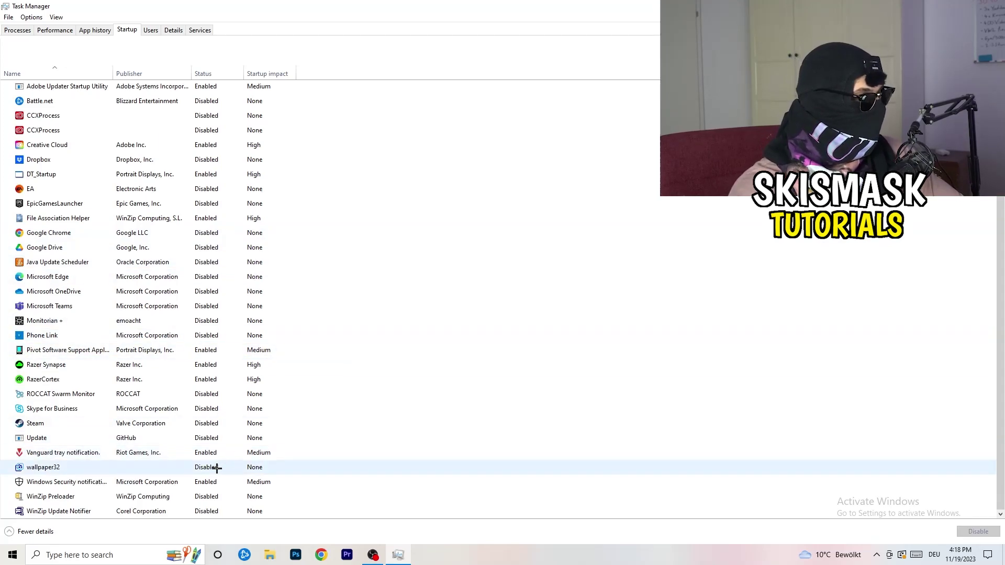
Step: Check the Disable option for Windows Security notification, then return to the Processes list
right_click(214, 483)
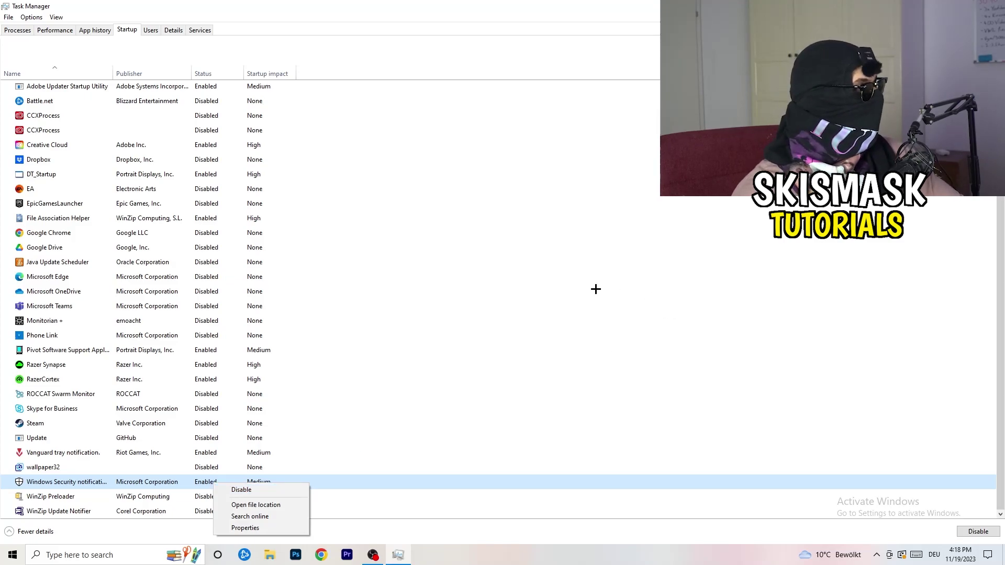
left_click(5, 32)
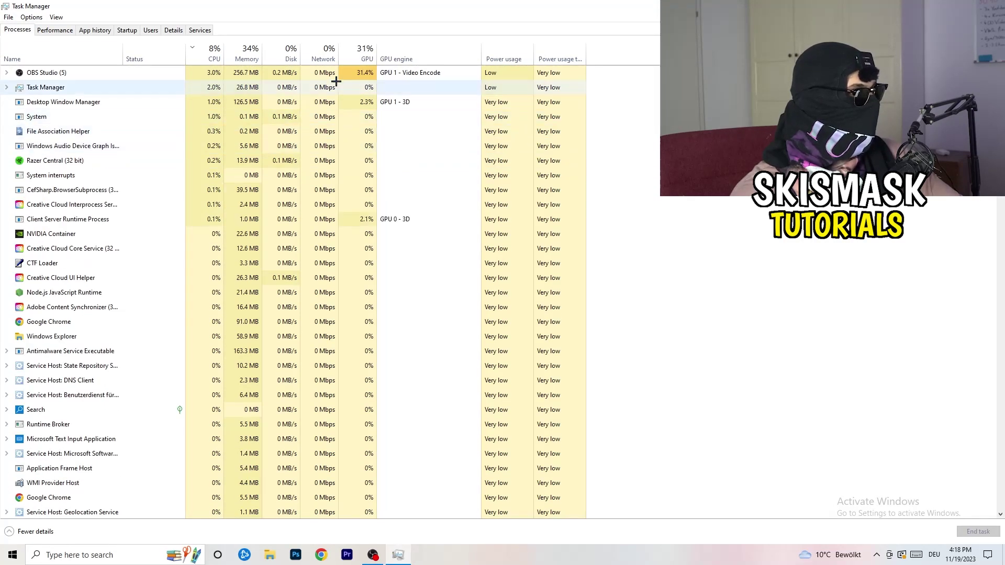
Step: Sort processes by GPU so OBS Studio leads, and inspect its options without ending it
left_click(361, 57)
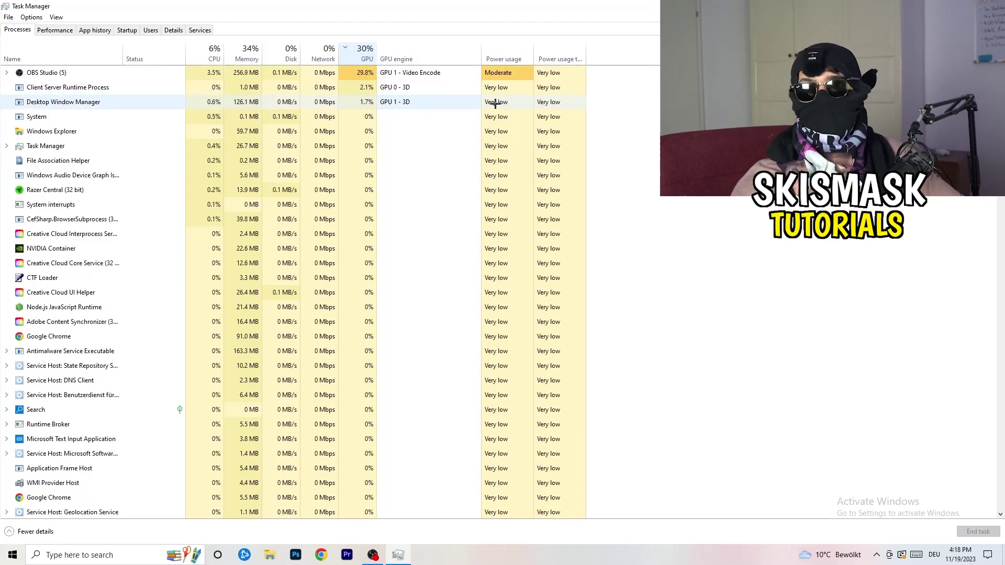
right_click(344, 75)
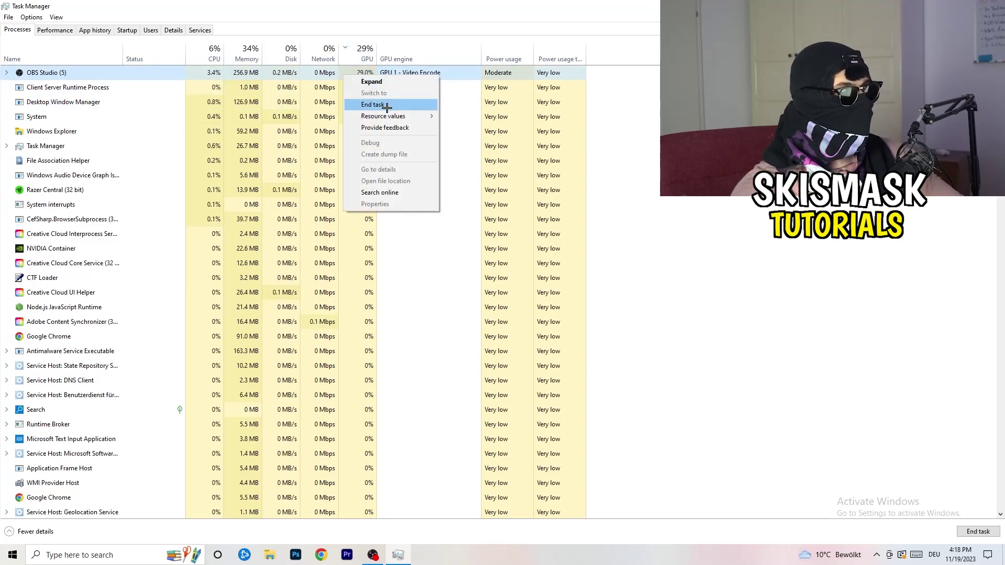
key("Escape")
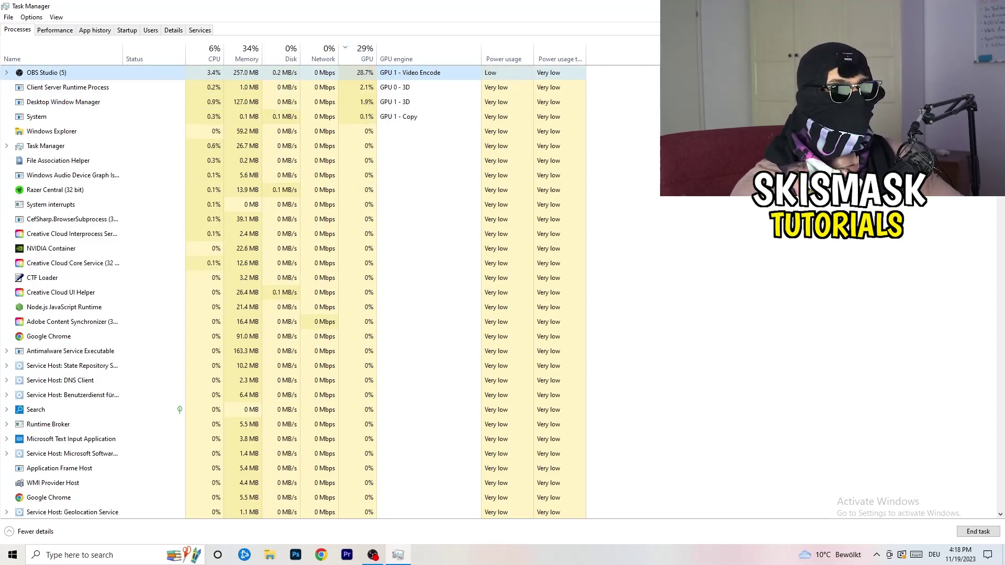